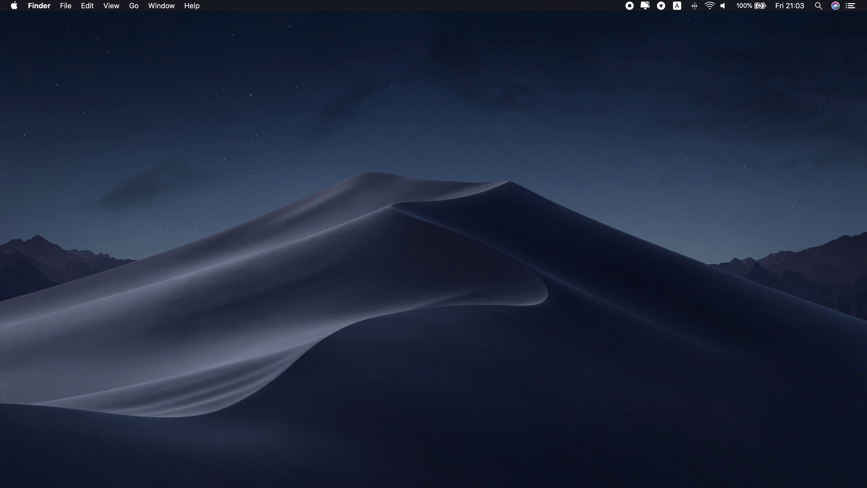
- Show About This Mac's Storage page: Macintosh HD has 82,21 GB free of 499,96 GB
{"action": "left_click", "coordinate": [20, 7]}
{"action": "left_click", "coordinate": [21, 19]}
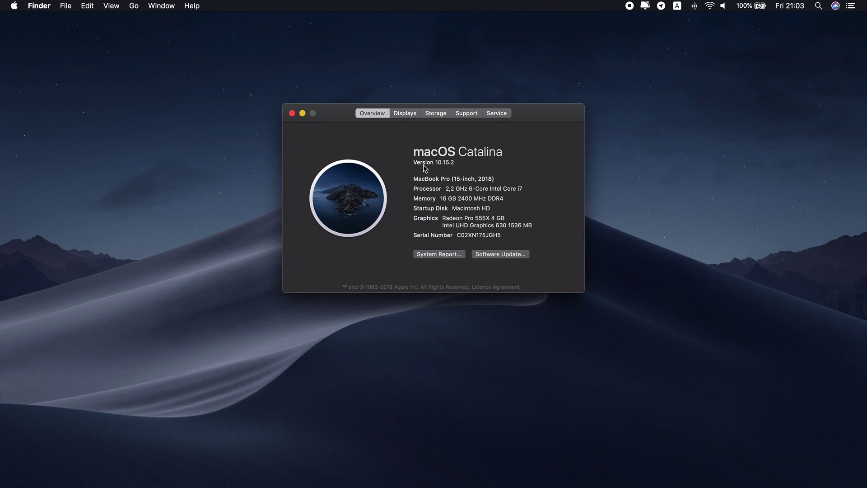
{"action": "left_click", "coordinate": [445, 113]}
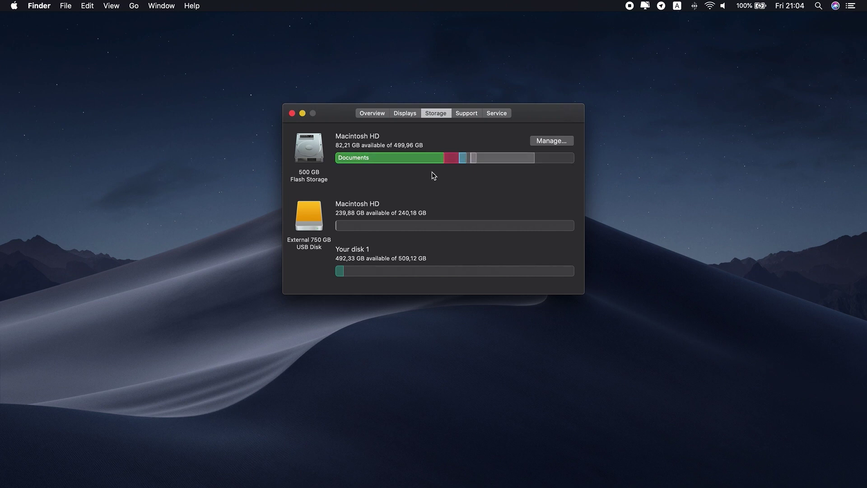
- Close the About This Mac window
{"action": "left_click", "coordinate": [291, 113]}
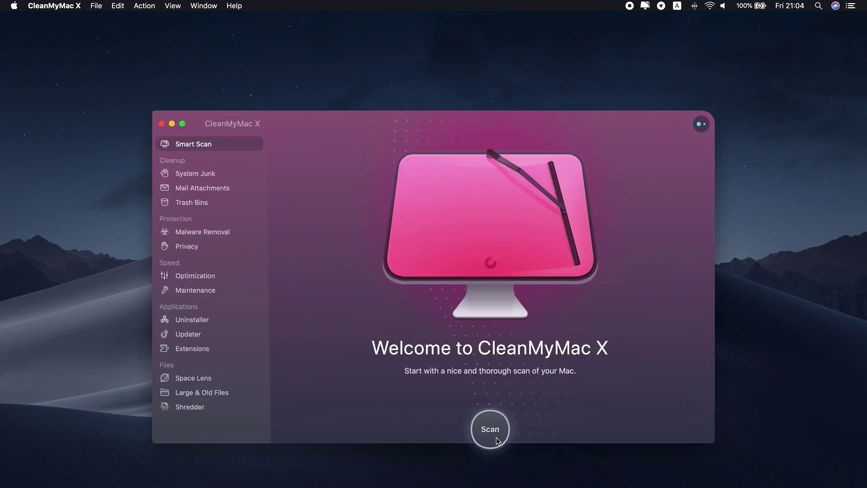
- Smart Scan the Mac, exclude Mail Attachments, and run the remaining Trash and System Junk cleanup
{"action": "left_click", "coordinate": [496, 432]}
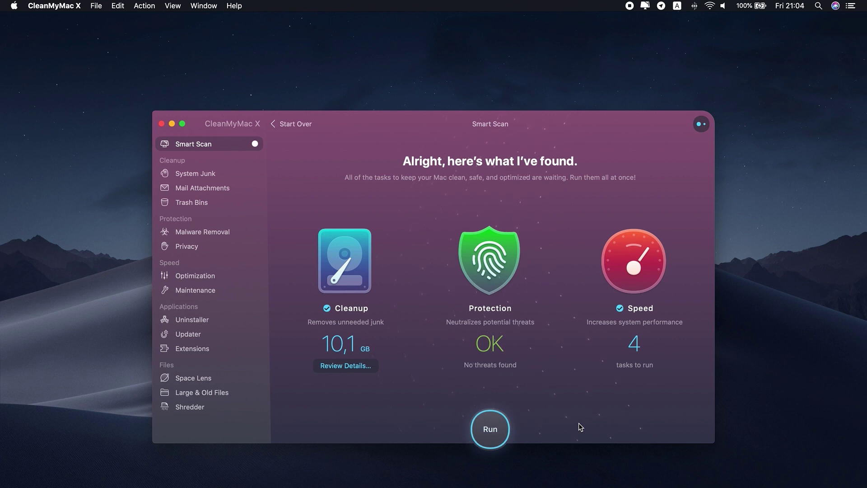
{"action": "left_click", "coordinate": [351, 368]}
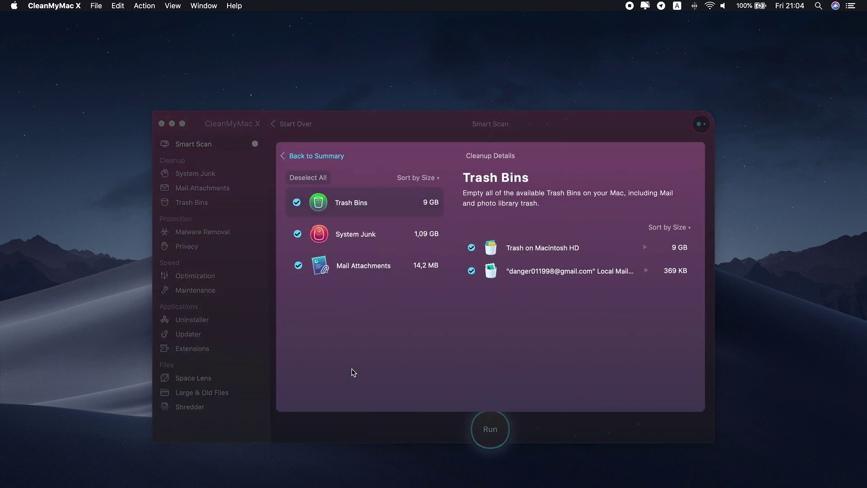
{"action": "left_click", "coordinate": [389, 238]}
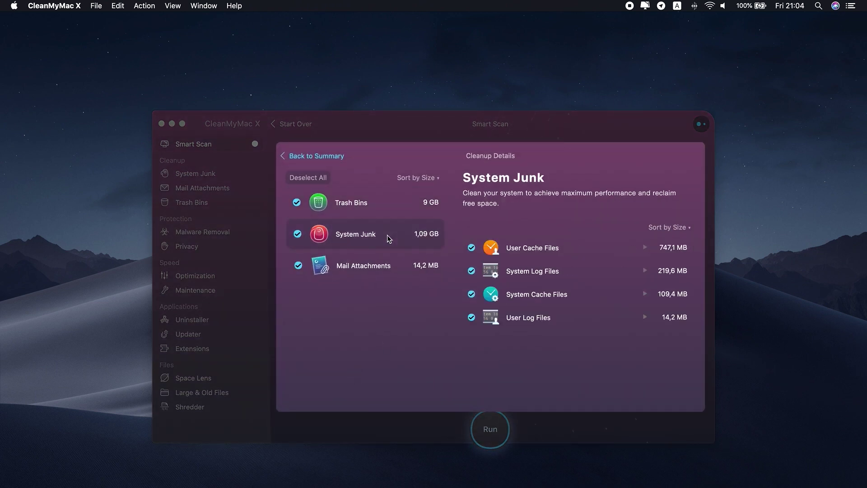
{"action": "left_click", "coordinate": [386, 265]}
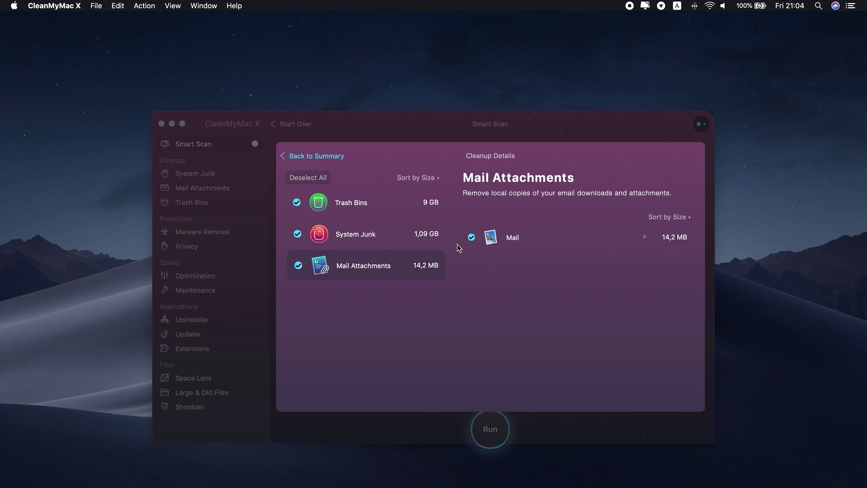
{"action": "left_click", "coordinate": [471, 237]}
{"action": "left_click", "coordinate": [336, 157]}
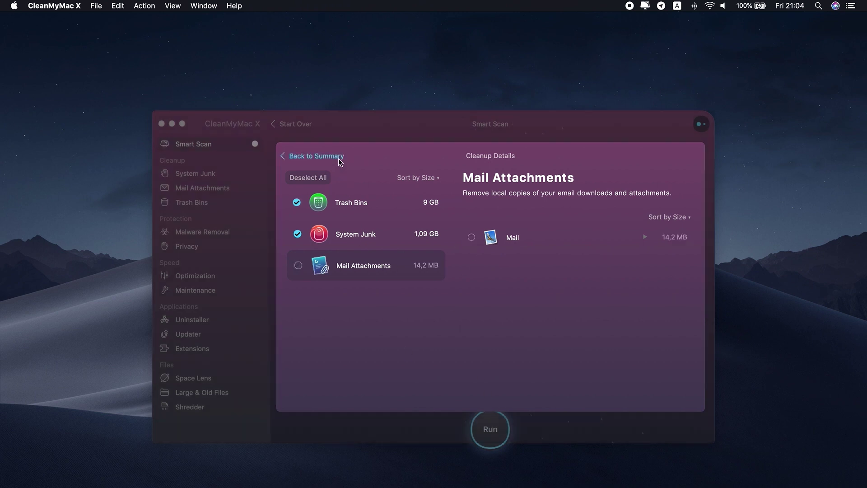
{"action": "left_click", "coordinate": [500, 435]}
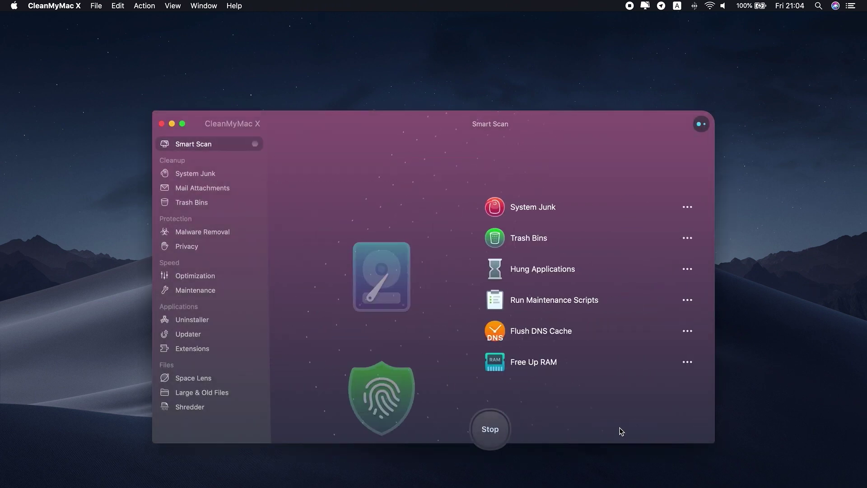
- Continue cleaning without quitting open apps, then close CleanMyMac X after 10,09 GB is removed
{"action": "left_click", "coordinate": [557, 231]}
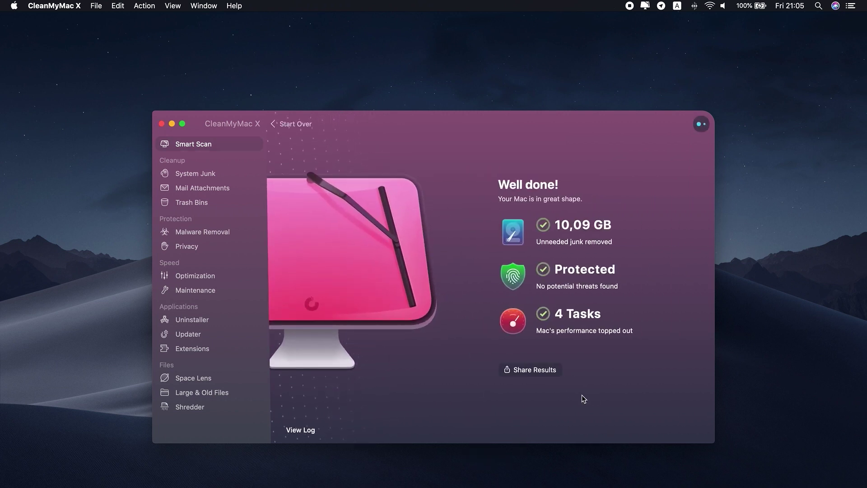
{"action": "left_click", "coordinate": [161, 124]}
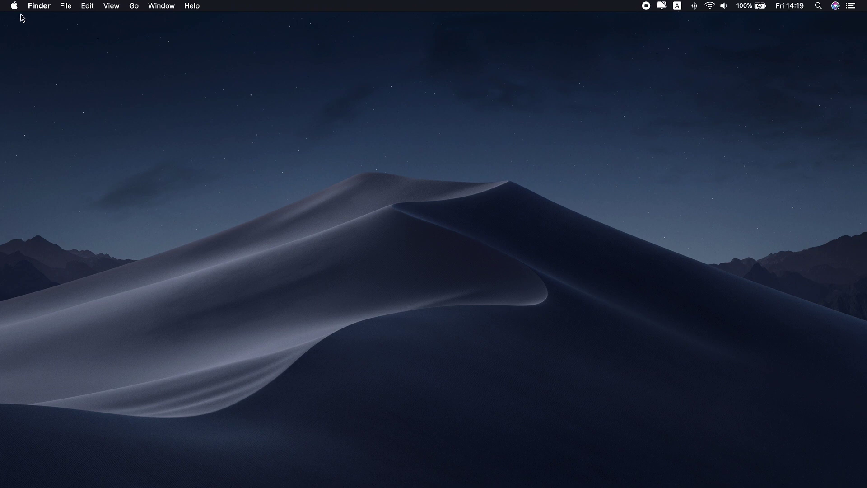
- Open the Time Machine pane in System Preferences
{"action": "left_click", "coordinate": [19, 7]}
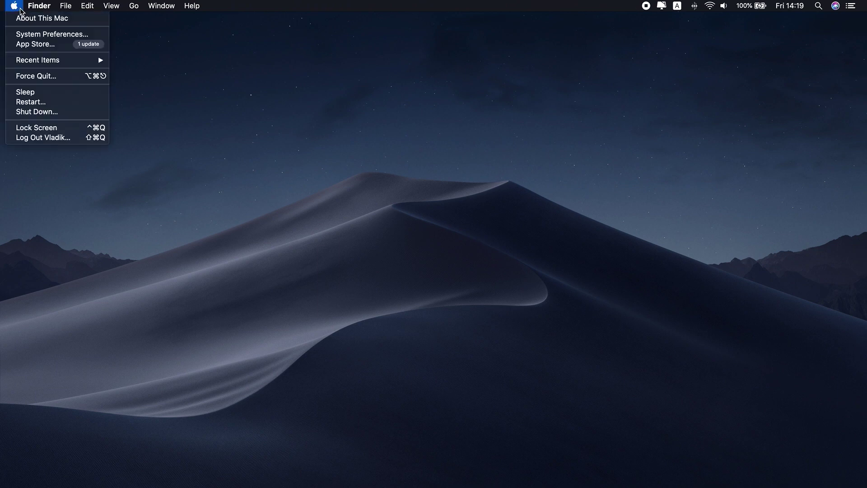
{"action": "left_click", "coordinate": [29, 34]}
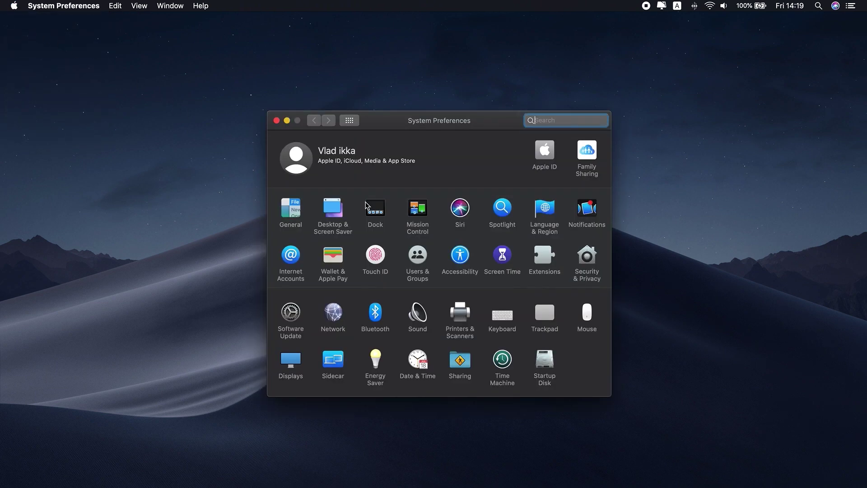
{"action": "left_click", "coordinate": [502, 360]}
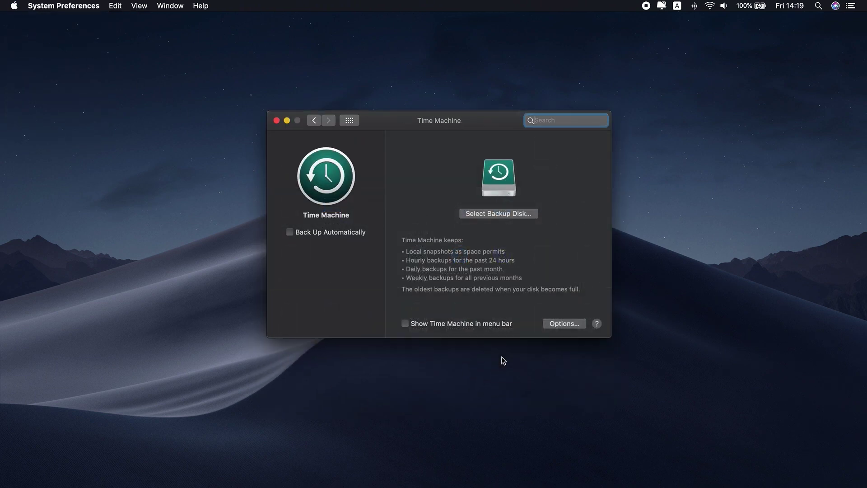
- Set Your disk 1 as the encrypted Time Machine backup disk and minimize the settings window
{"action": "left_click", "coordinate": [504, 214]}
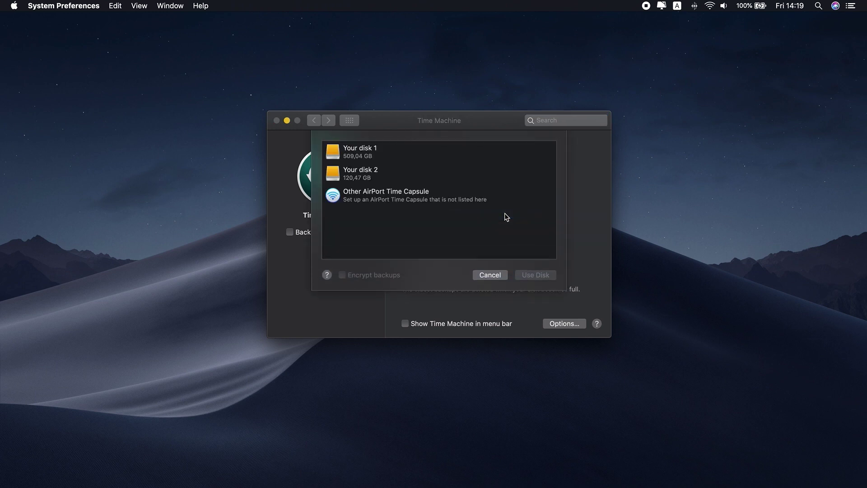
{"action": "left_click", "coordinate": [387, 152]}
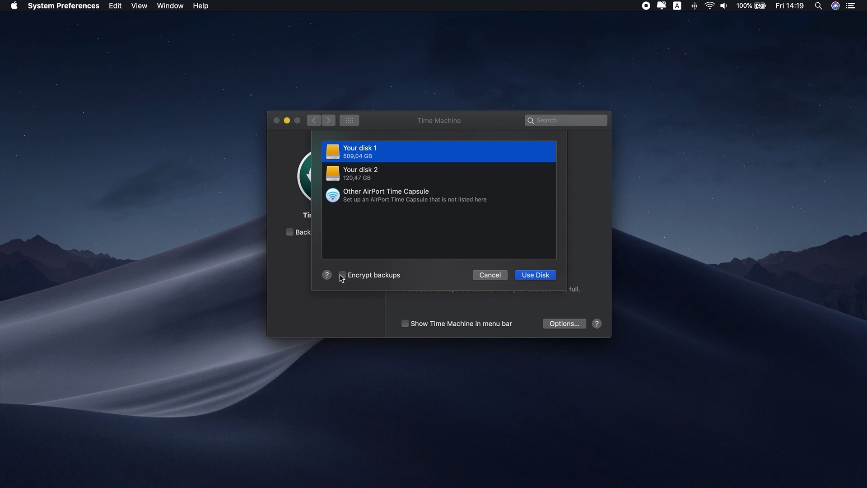
{"action": "left_click", "coordinate": [532, 275]}
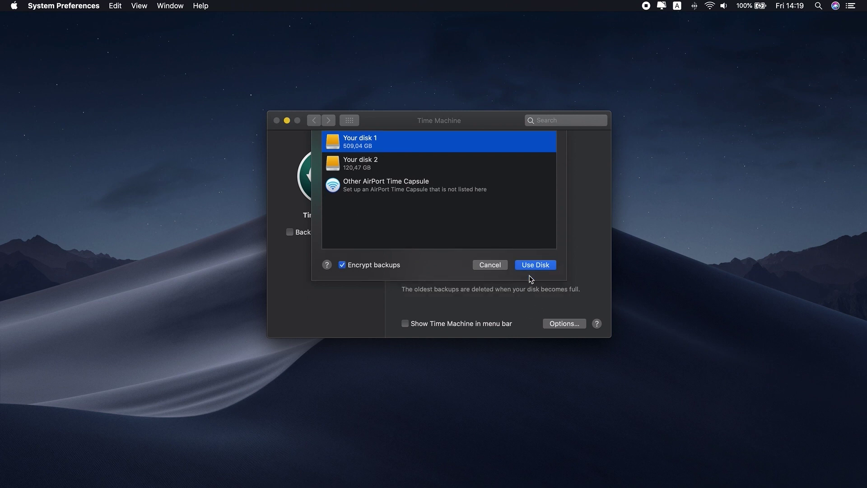
{"action": "key", "text": "super+Tab"}
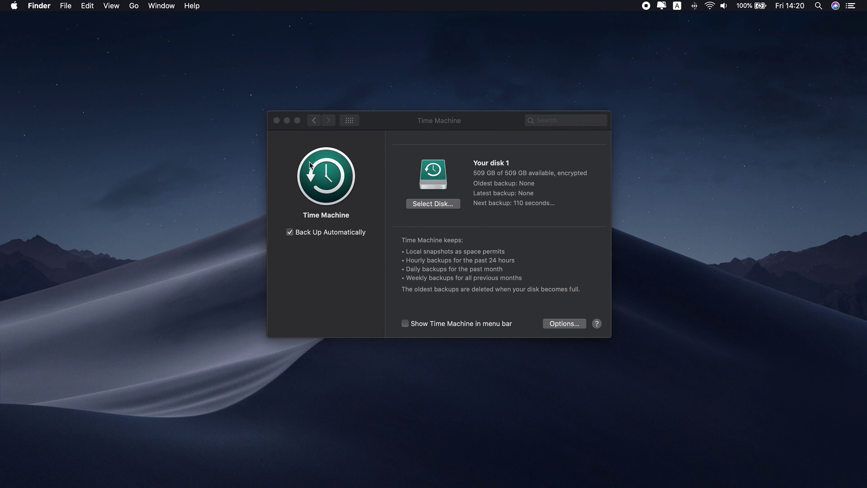
{"action": "left_click", "coordinate": [288, 122]}
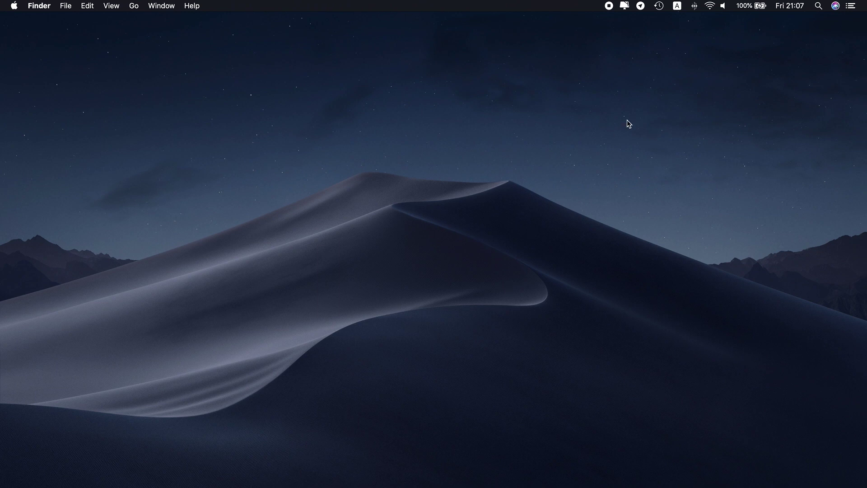
- Check the Time Machine menu-bar status showing the backup disk 60% encrypted
{"action": "left_click", "coordinate": [660, 5]}
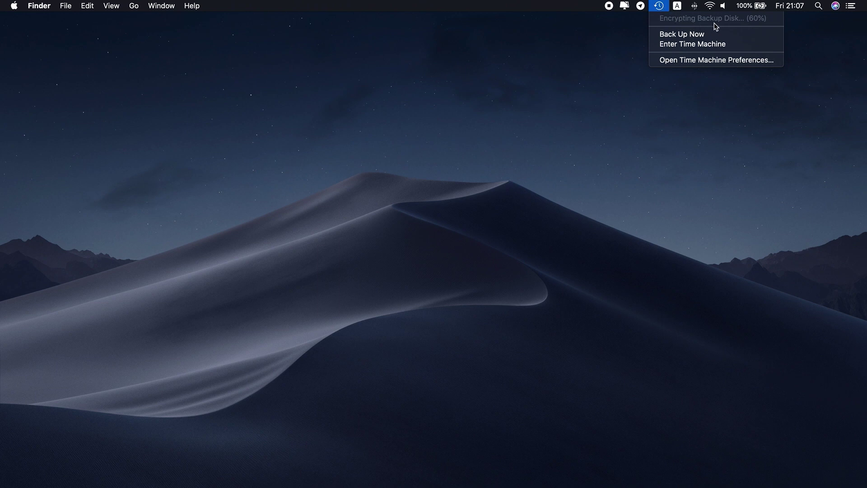
{"action": "left_click", "coordinate": [659, 8]}
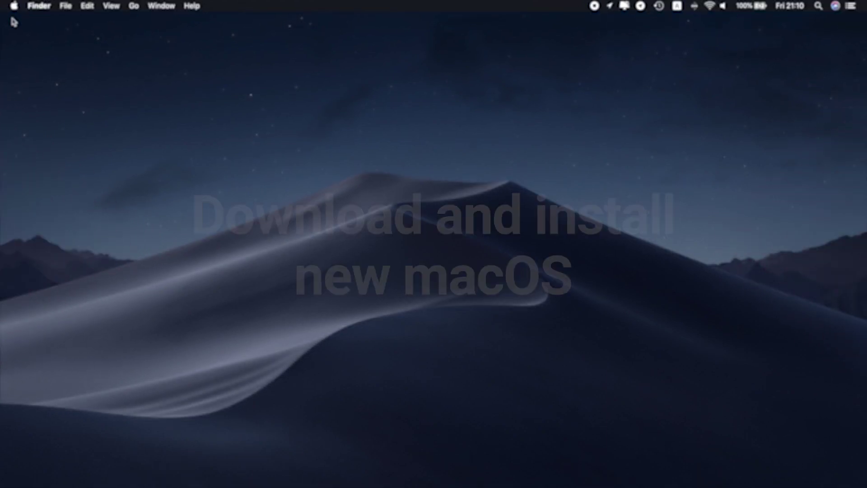
{"action": "left_click", "coordinate": [14, 6]}
- Check Software Update for macOS Catalina 10.15.4, close System Preferences, and bring up Launchpad
{"action": "left_click", "coordinate": [43, 35]}
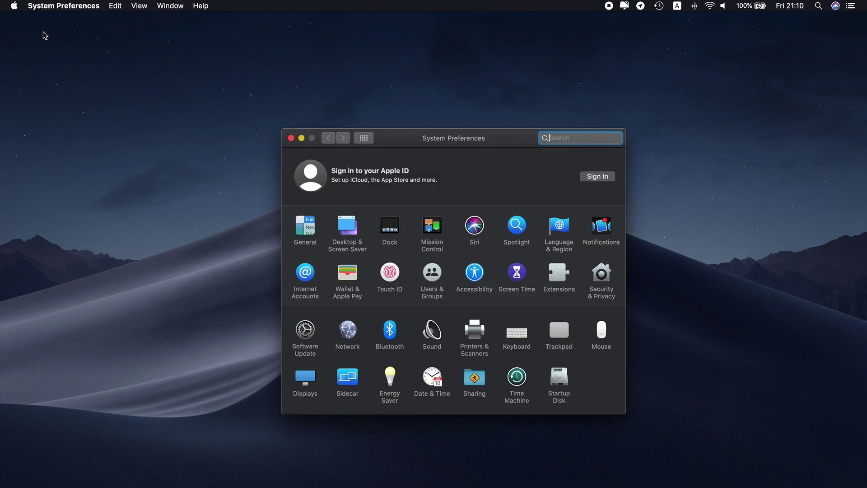
{"action": "left_click", "coordinate": [307, 335]}
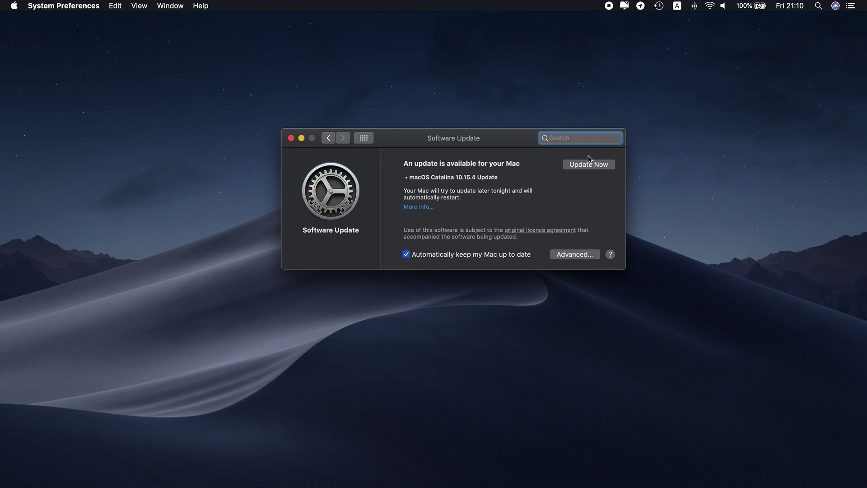
{"action": "left_click", "coordinate": [291, 138]}
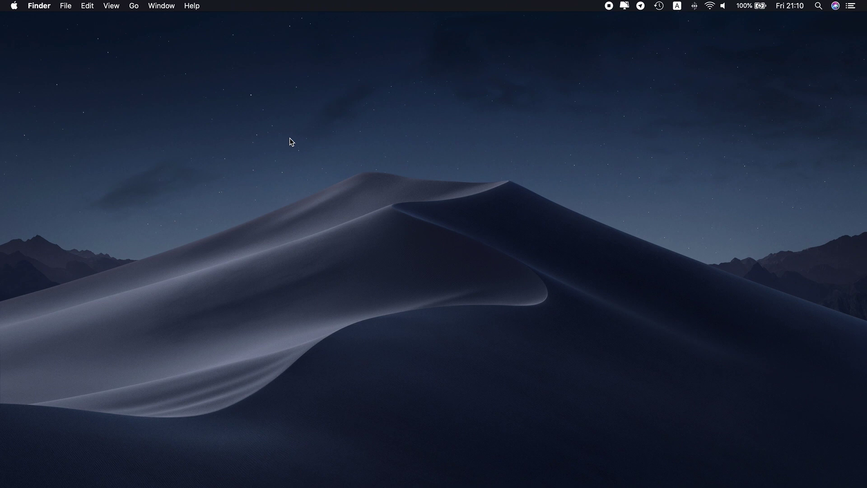
{"action": "key", "text": "F4"}
- Search the App Store for 'macOS'
{"action": "left_click", "coordinate": [138, 80]}
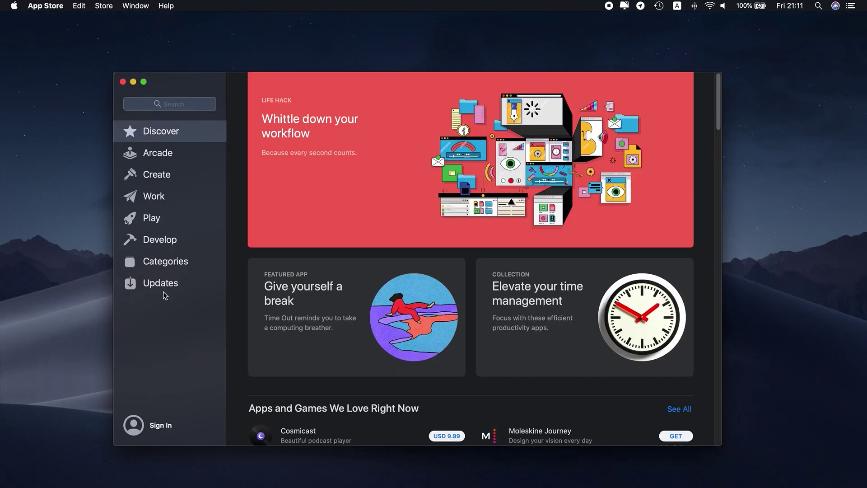
{"action": "left_click", "coordinate": [163, 289]}
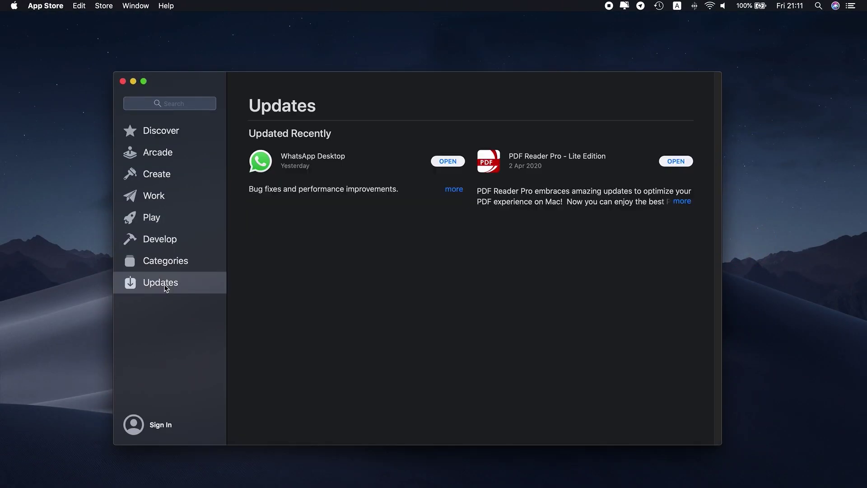
{"action": "left_click", "coordinate": [175, 103]}
{"action": "type", "text": "macOS"}
{"action": "key", "text": "Return"}
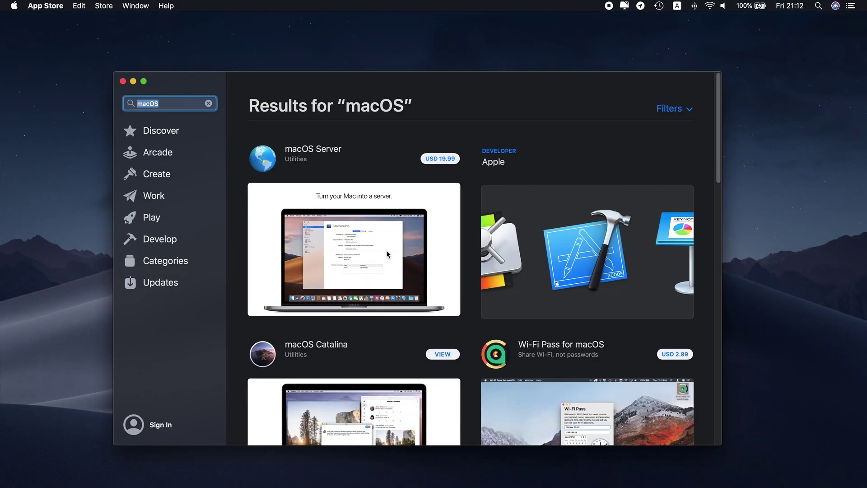
{"action": "scroll", "coordinate": [437, 173], "scroll_direction": "down", "scroll_amount": 5}
- Download macOS Catalina 10.15.4 (8,23 GB), then close the App Store
{"action": "left_click", "coordinate": [436, 187]}
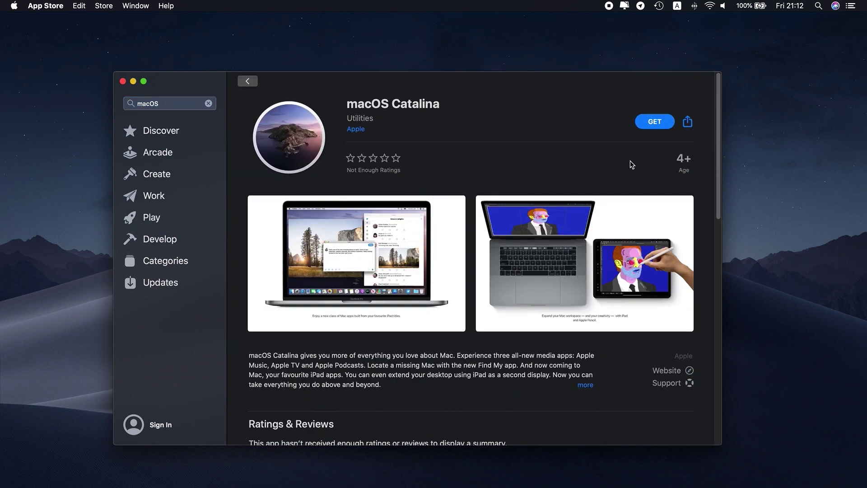
{"action": "left_click", "coordinate": [654, 126]}
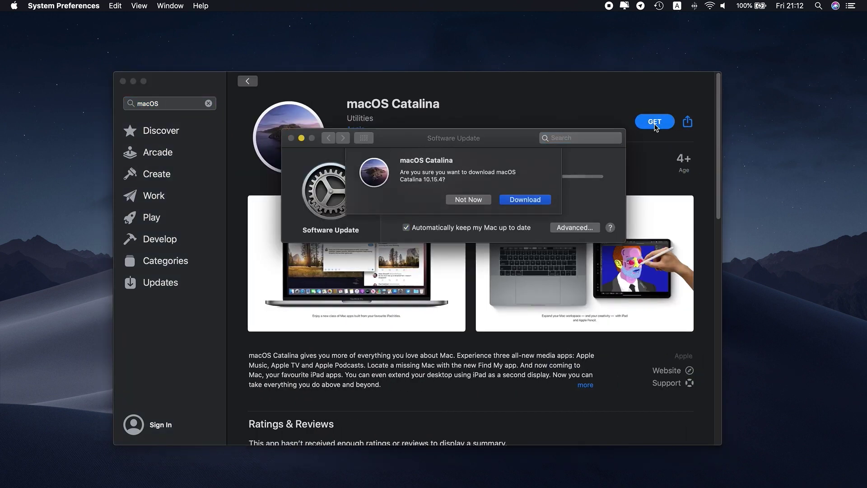
{"action": "left_click", "coordinate": [514, 197]}
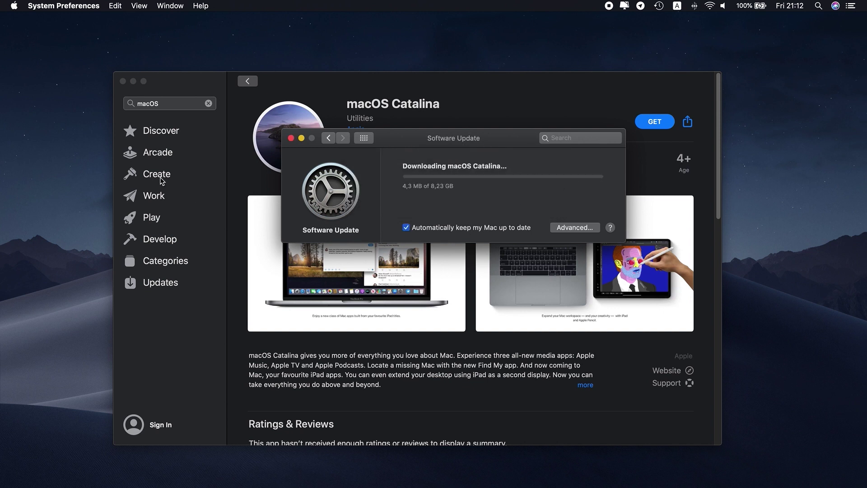
{"action": "left_click", "coordinate": [122, 81]}
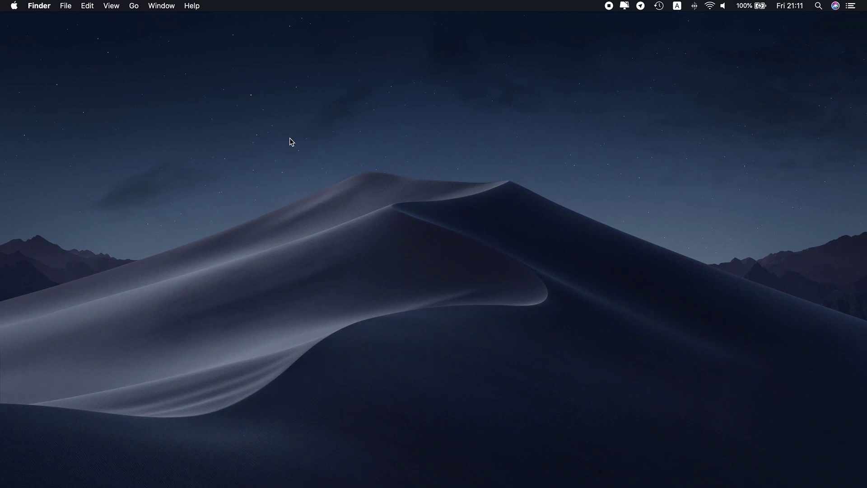
{"action": "key", "text": "F4"}
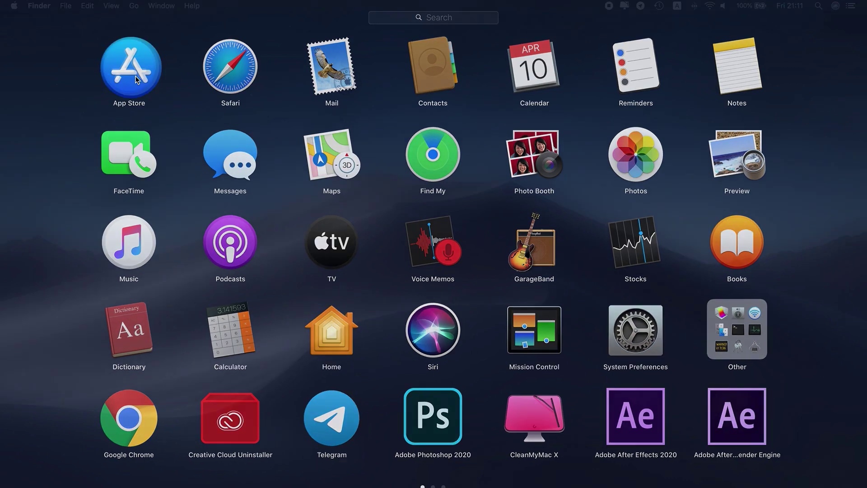
- Reopen the App Store and review its Updates list
{"action": "left_click", "coordinate": [135, 75]}
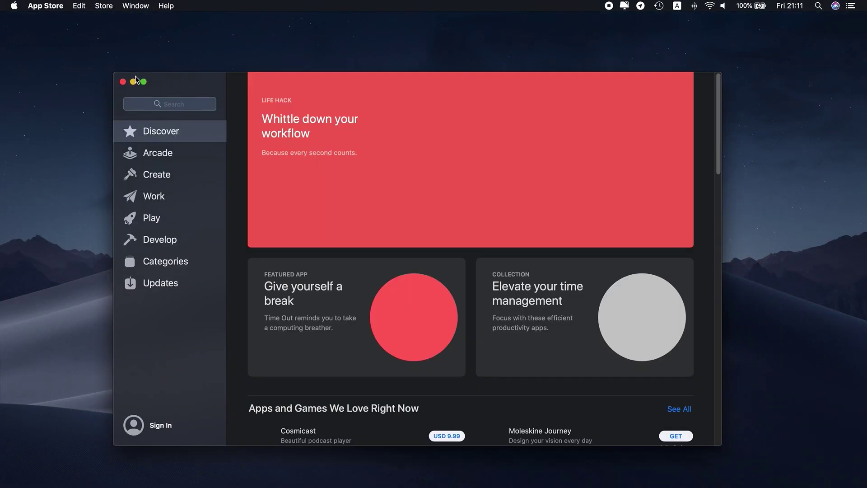
{"action": "left_click", "coordinate": [165, 286]}
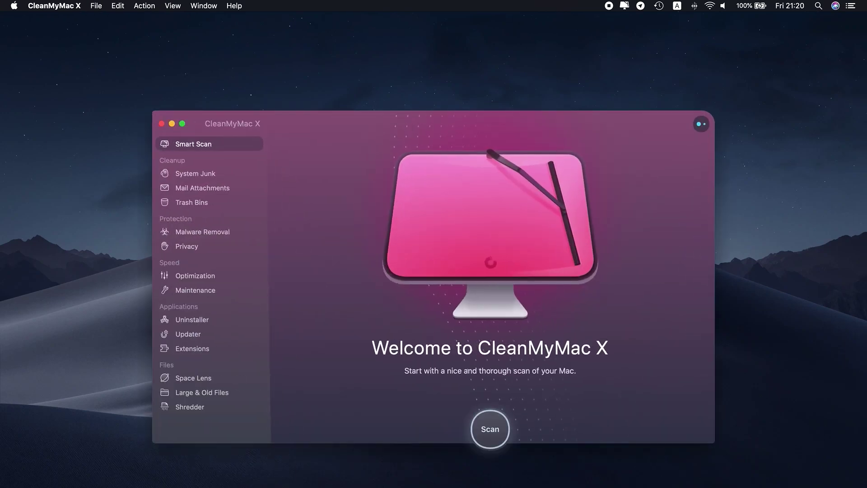
- In CleanMyMac X's Updater, update only Folx to 5.18, leaving macOS Catalina unticked
{"action": "left_click", "coordinate": [194, 335]}
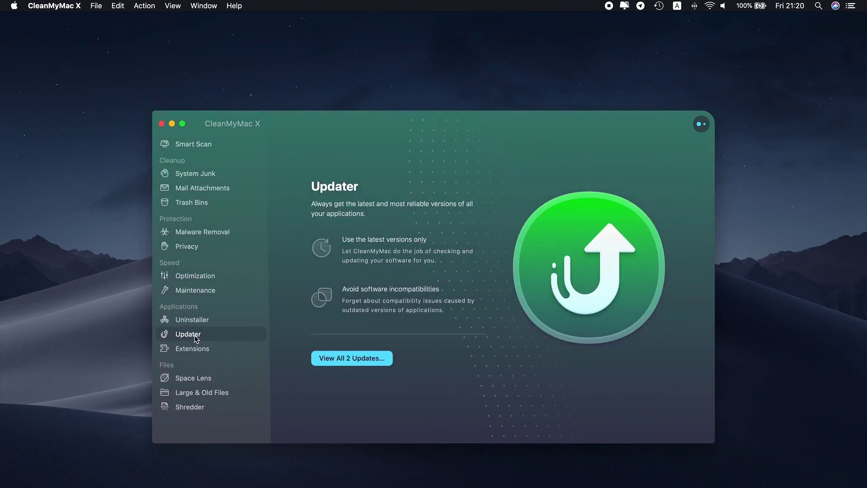
{"action": "left_click", "coordinate": [329, 359]}
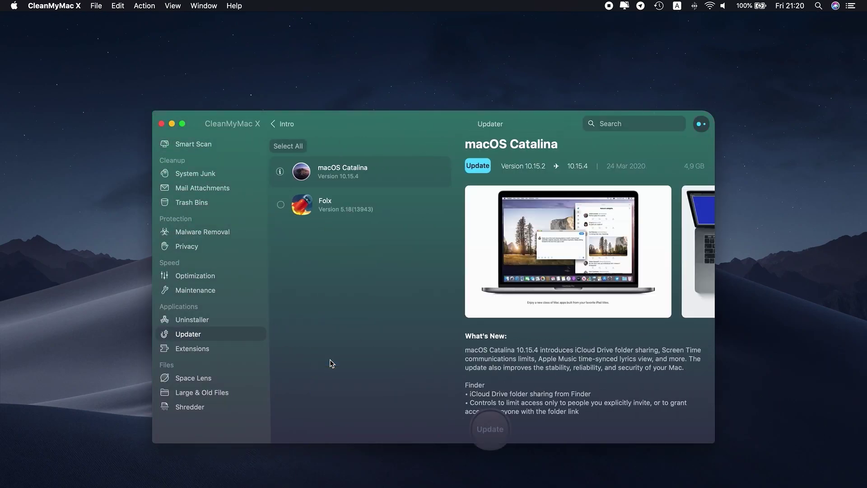
{"action": "left_click", "coordinate": [339, 197]}
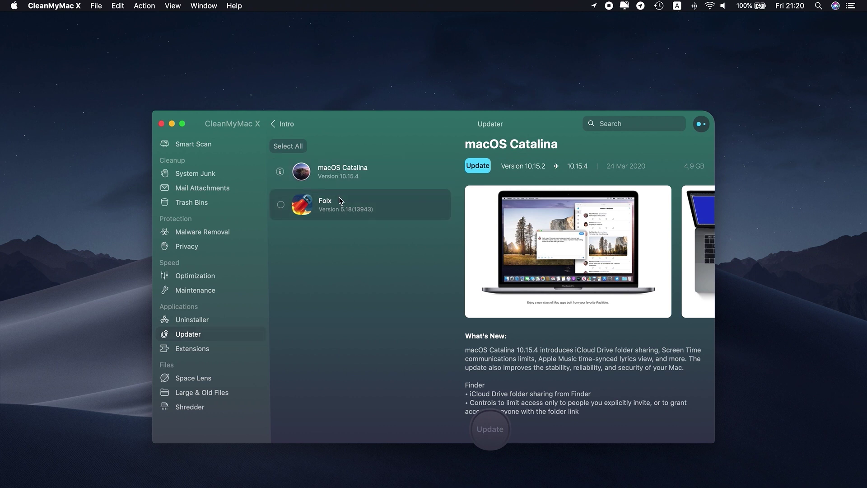
{"action": "left_click", "coordinate": [280, 204]}
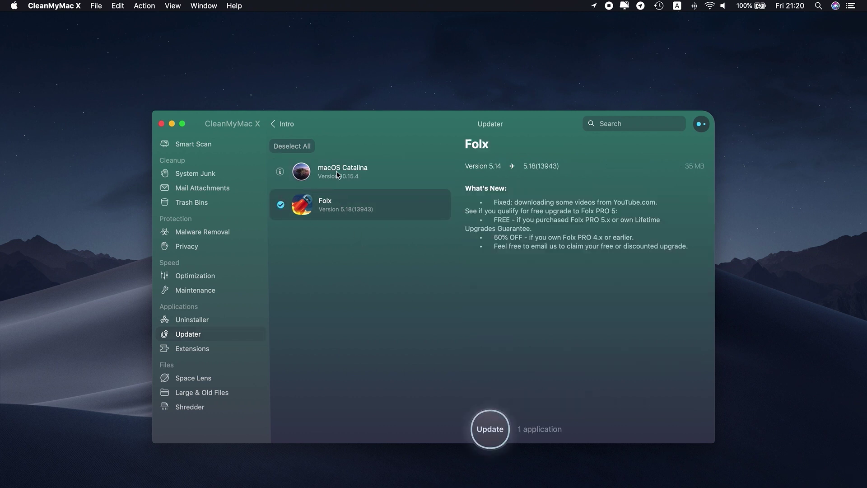
{"action": "left_click", "coordinate": [420, 177]}
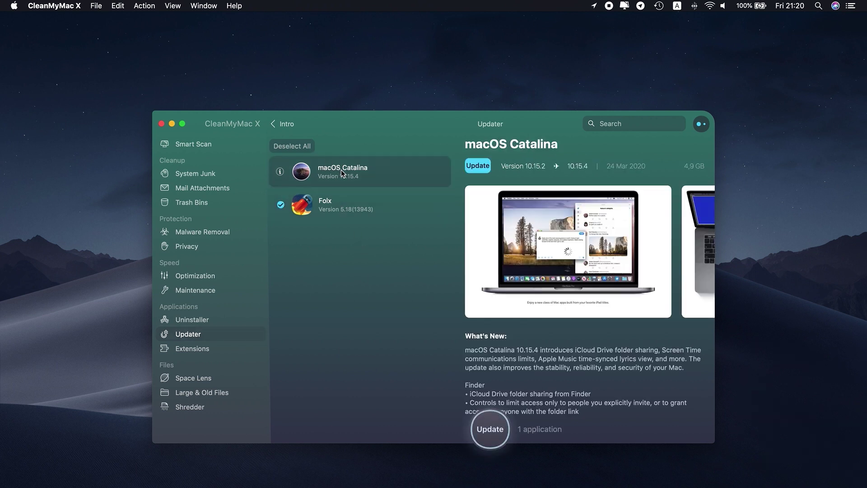
{"action": "left_click", "coordinate": [490, 429]}
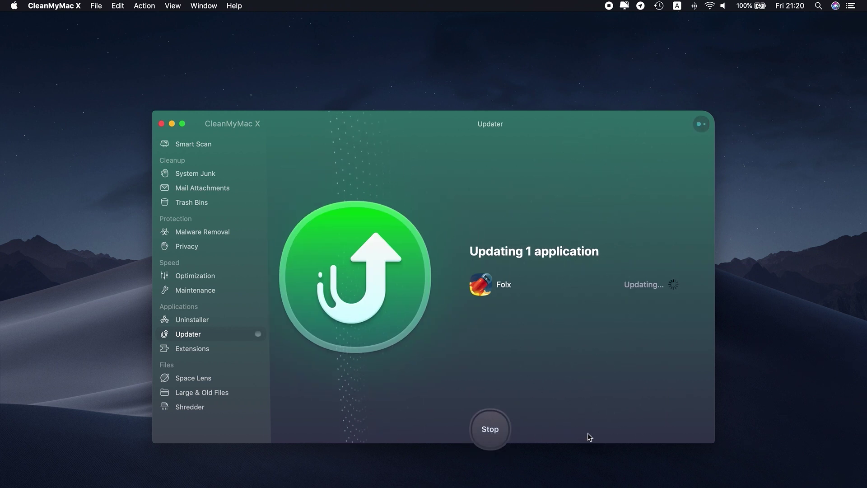